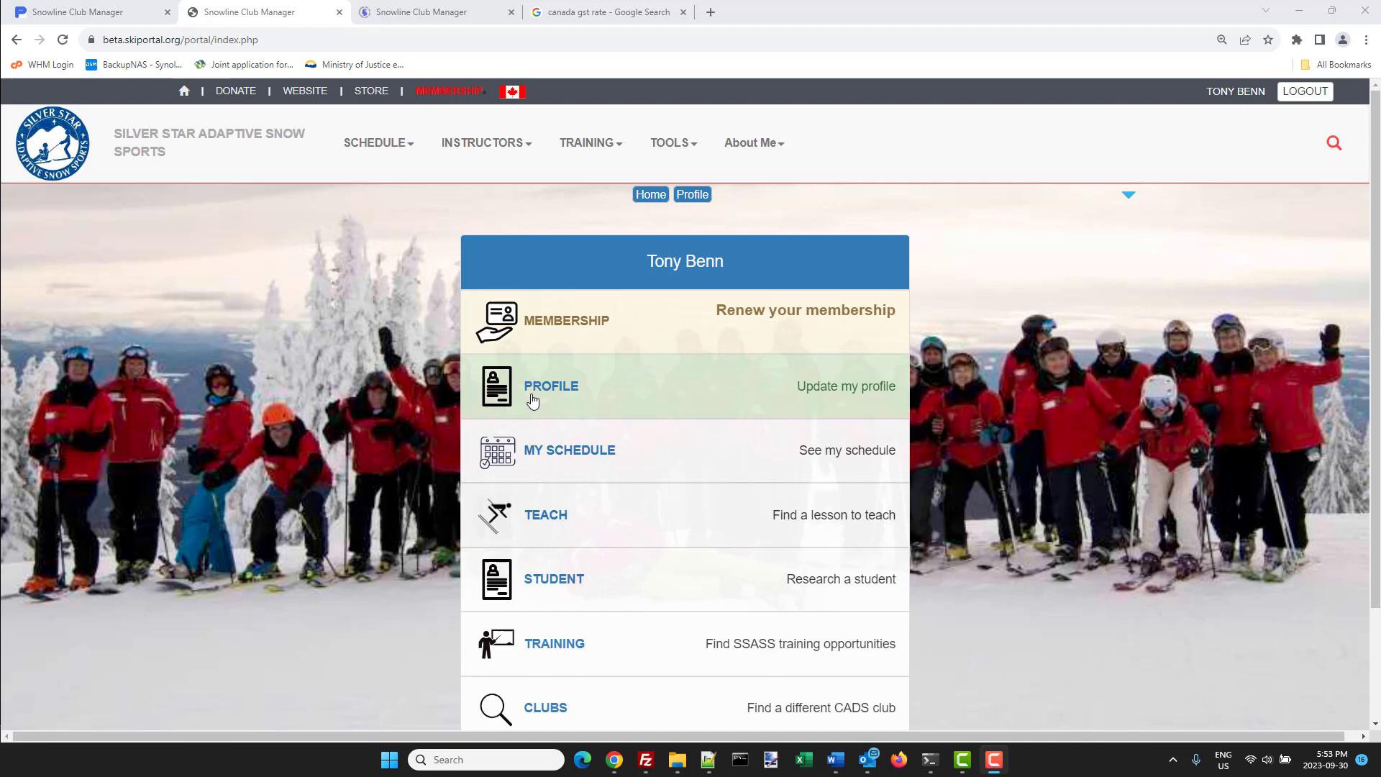
Step: In your own profile's Skills & Certs, tick SafeSport completed and enter your NCCP number
click(560, 389)
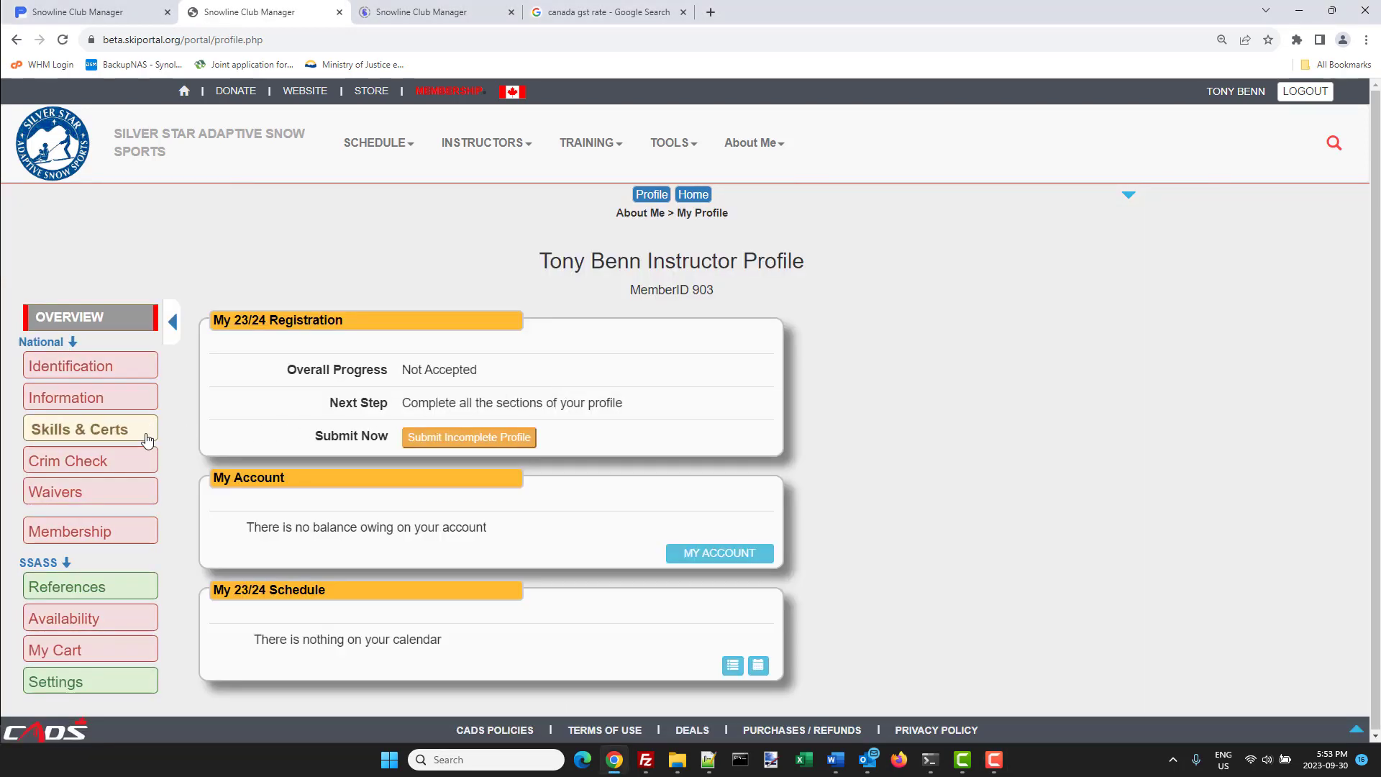
click(110, 436)
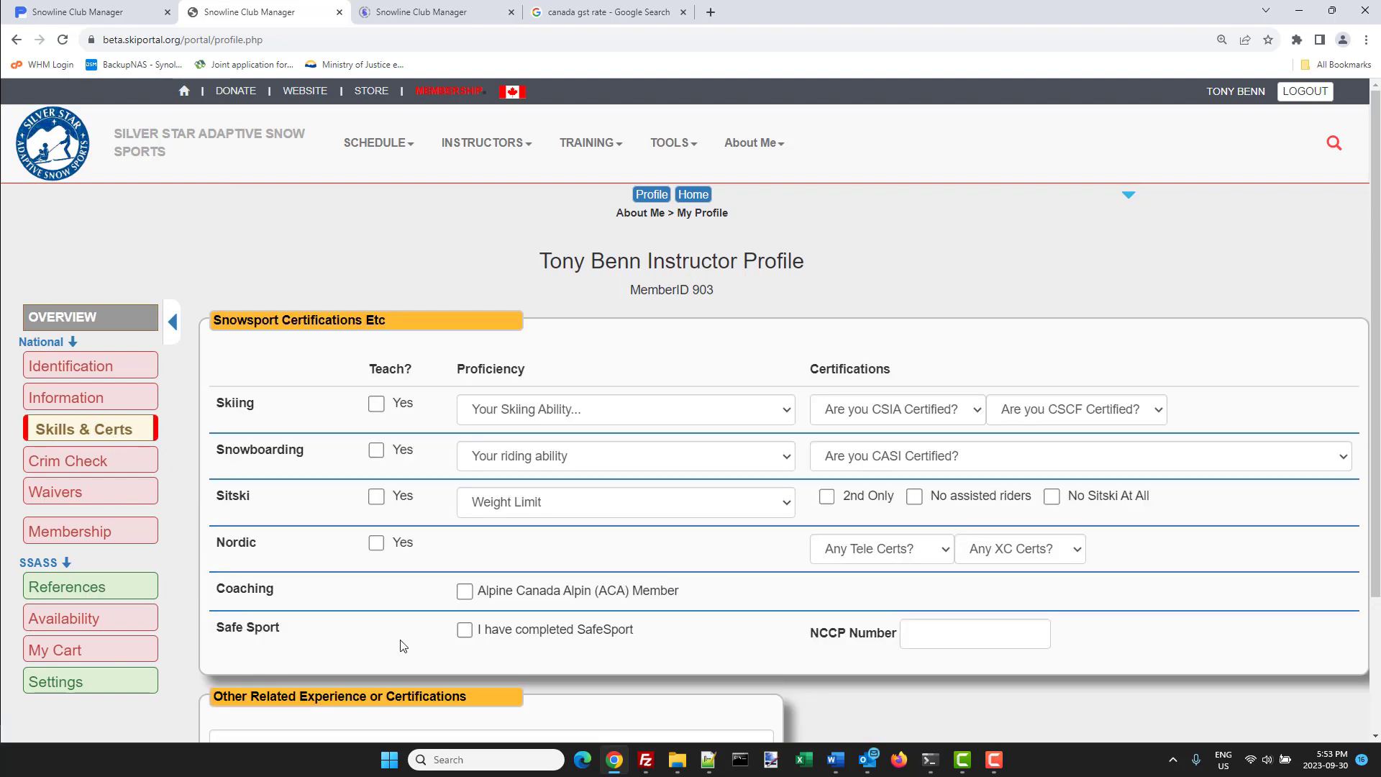
click(465, 631)
click(930, 628)
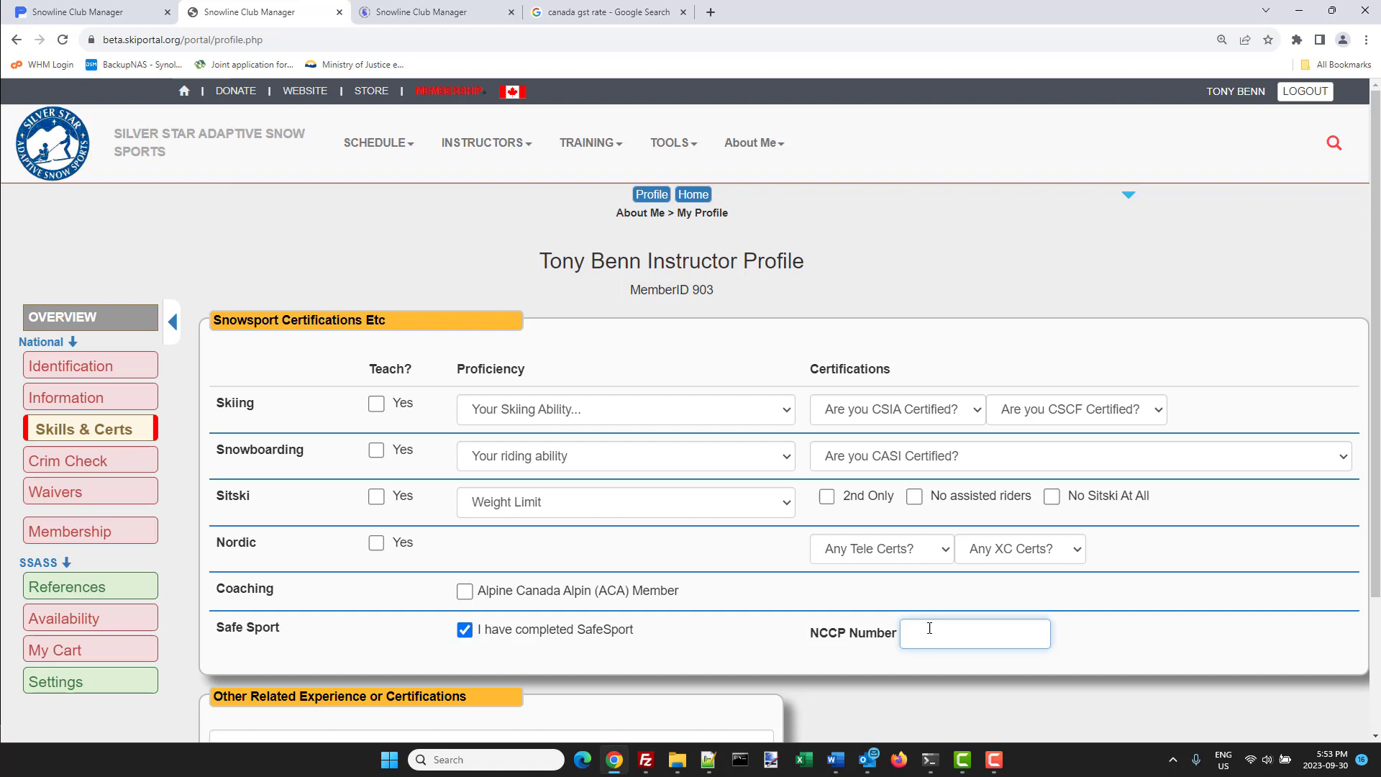
text(223344)
click(1084, 641)
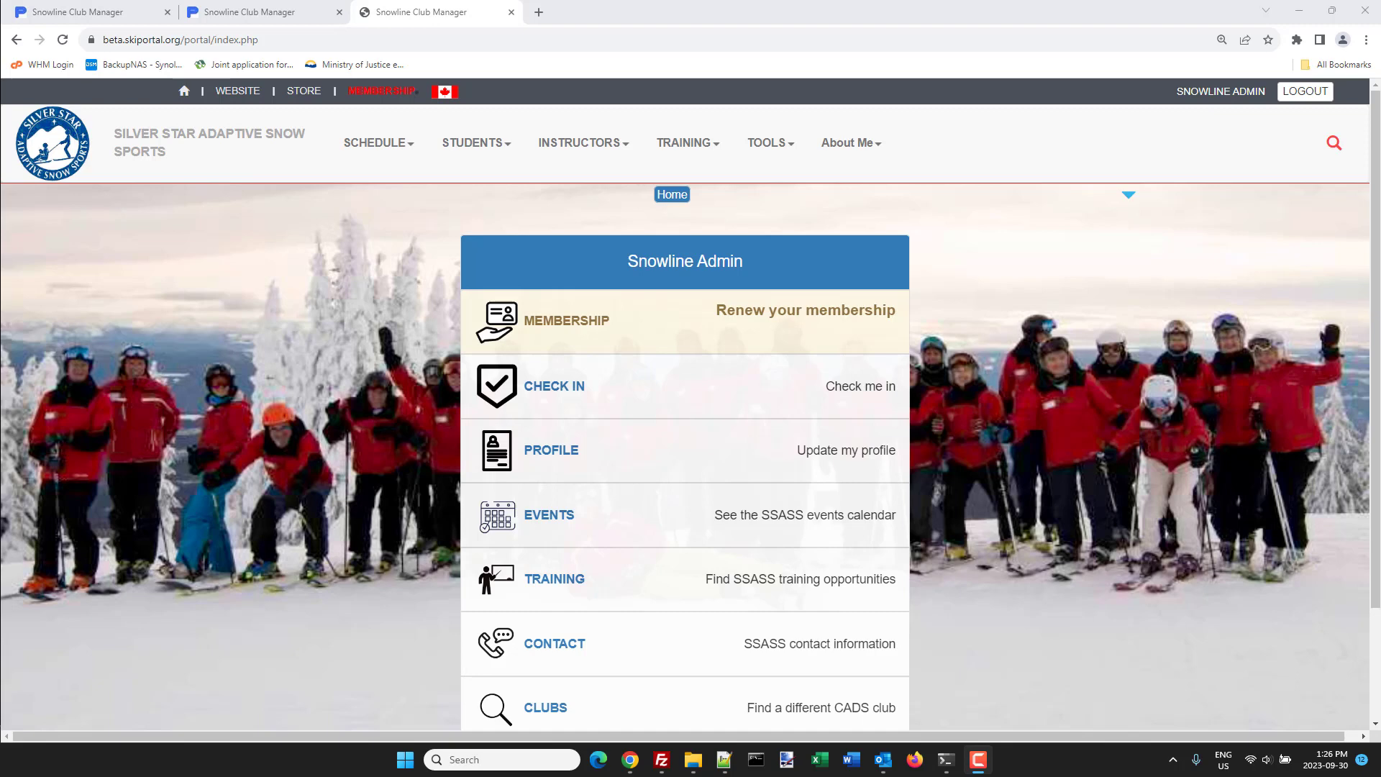
Step: Open the Coordinators > Instruct Reg list of accepted returning instructors and scroll the Instructors table
click(770, 142)
mouse_move(776, 181)
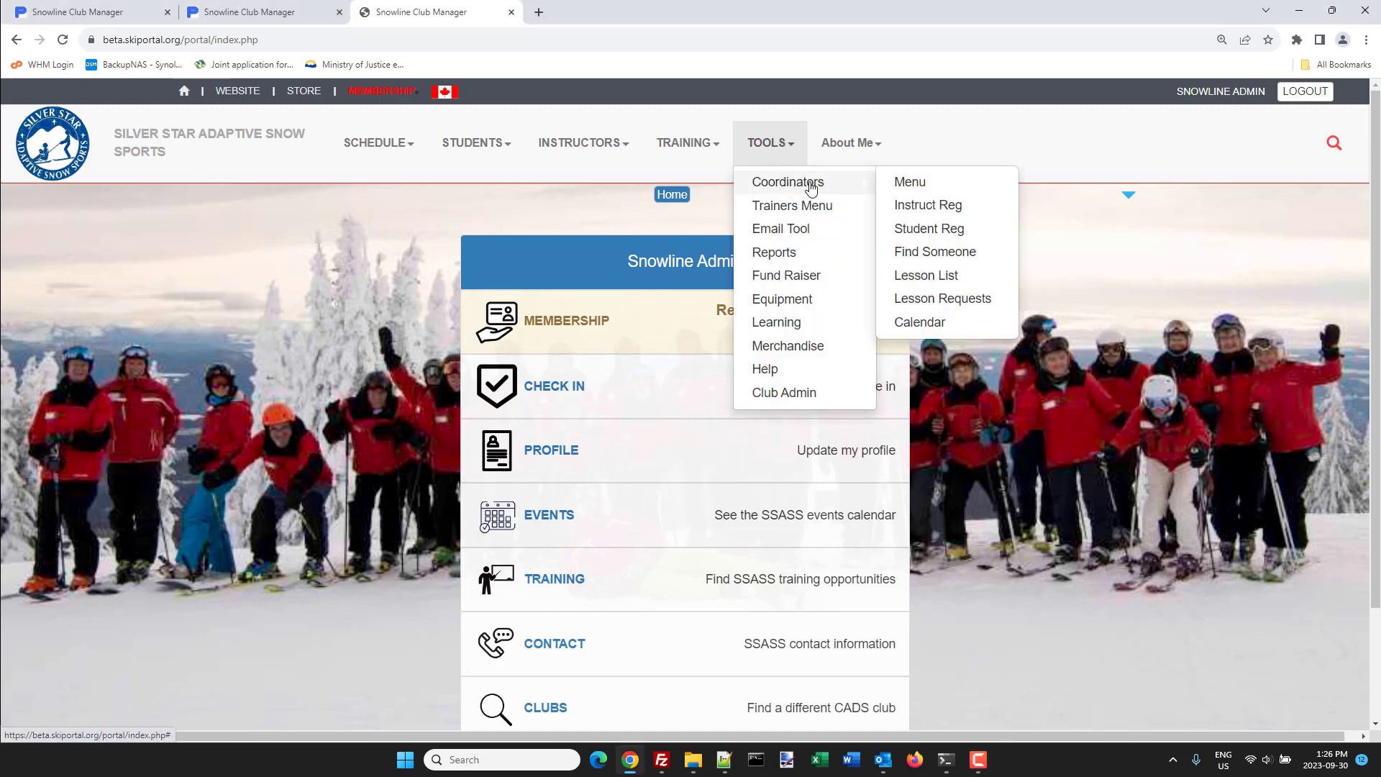
click(912, 206)
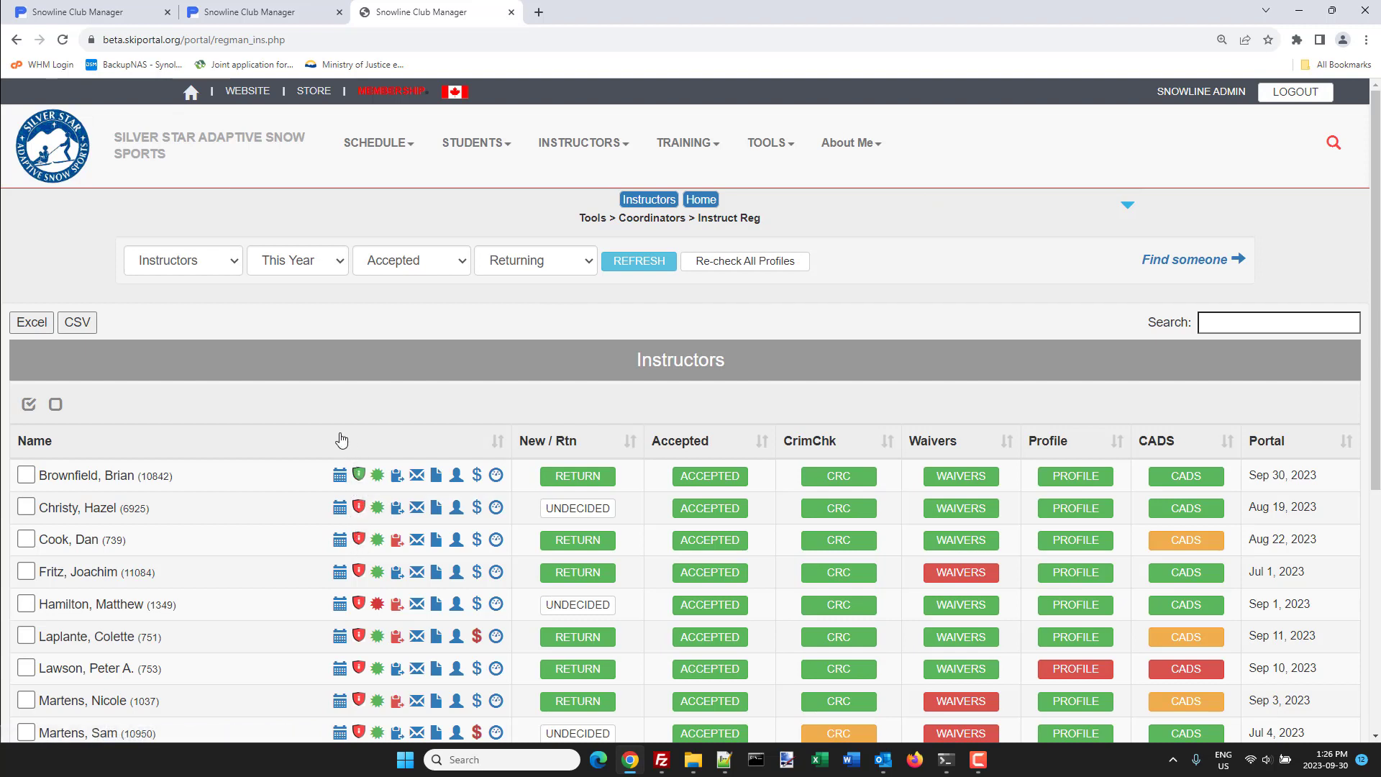
scroll(335, 426, down, 2)
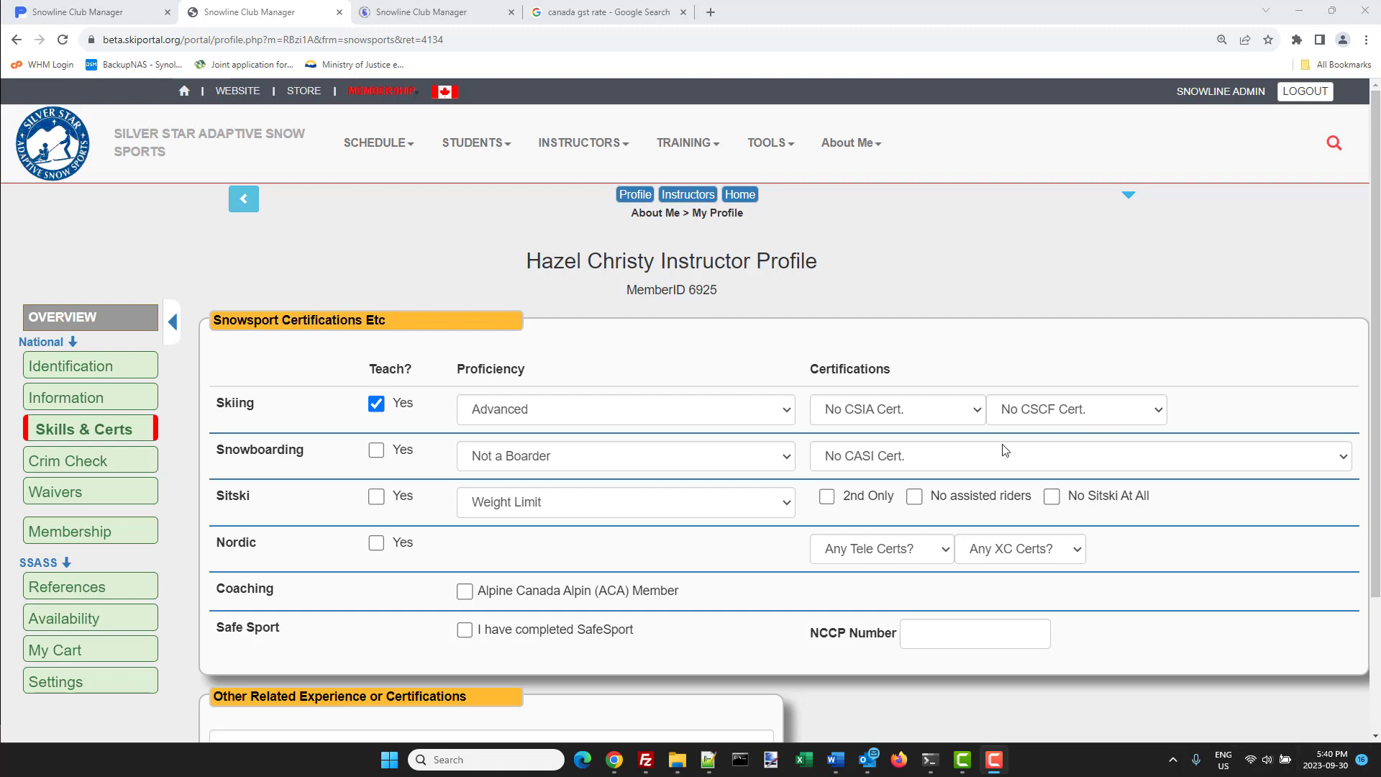
Step: Tick 'I have completed SafeSport' for this instructor and enter their NCCP number
click(465, 631)
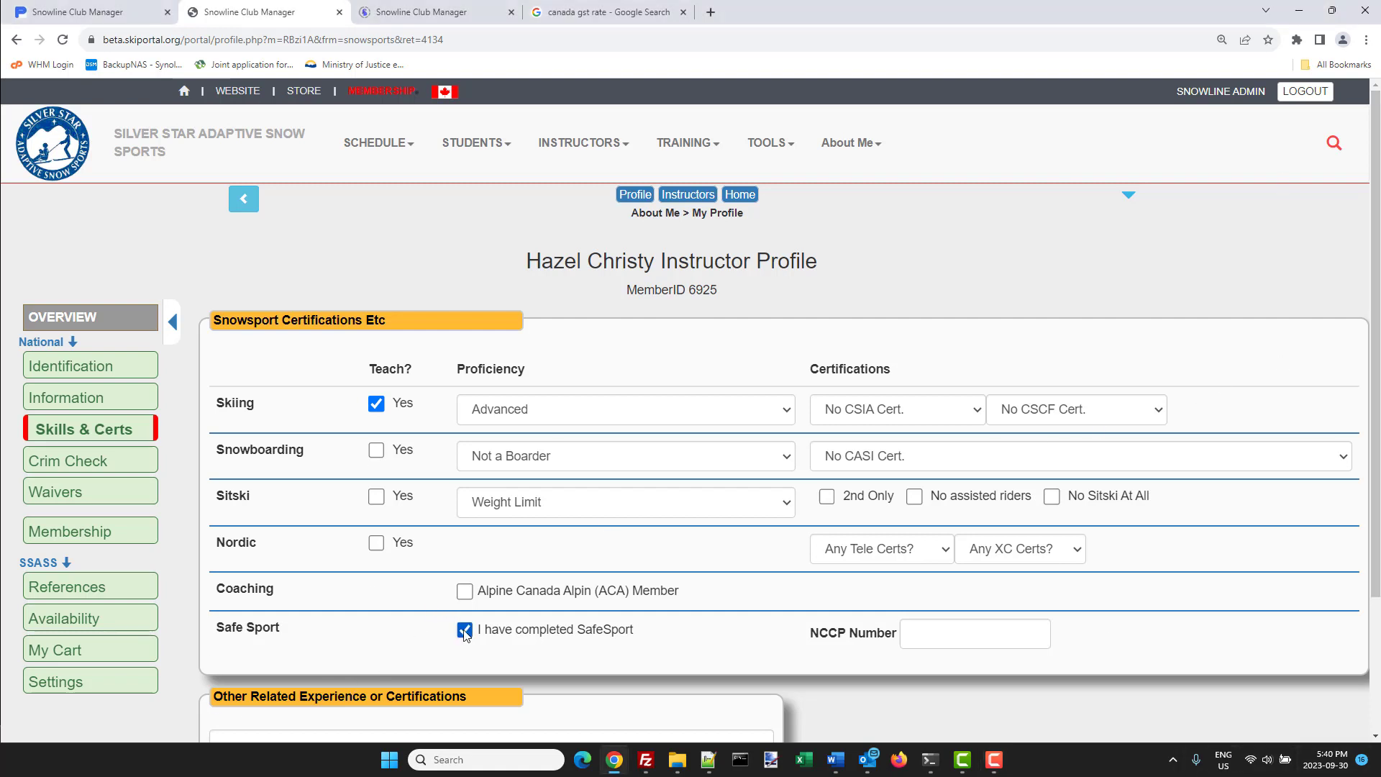
click(917, 631)
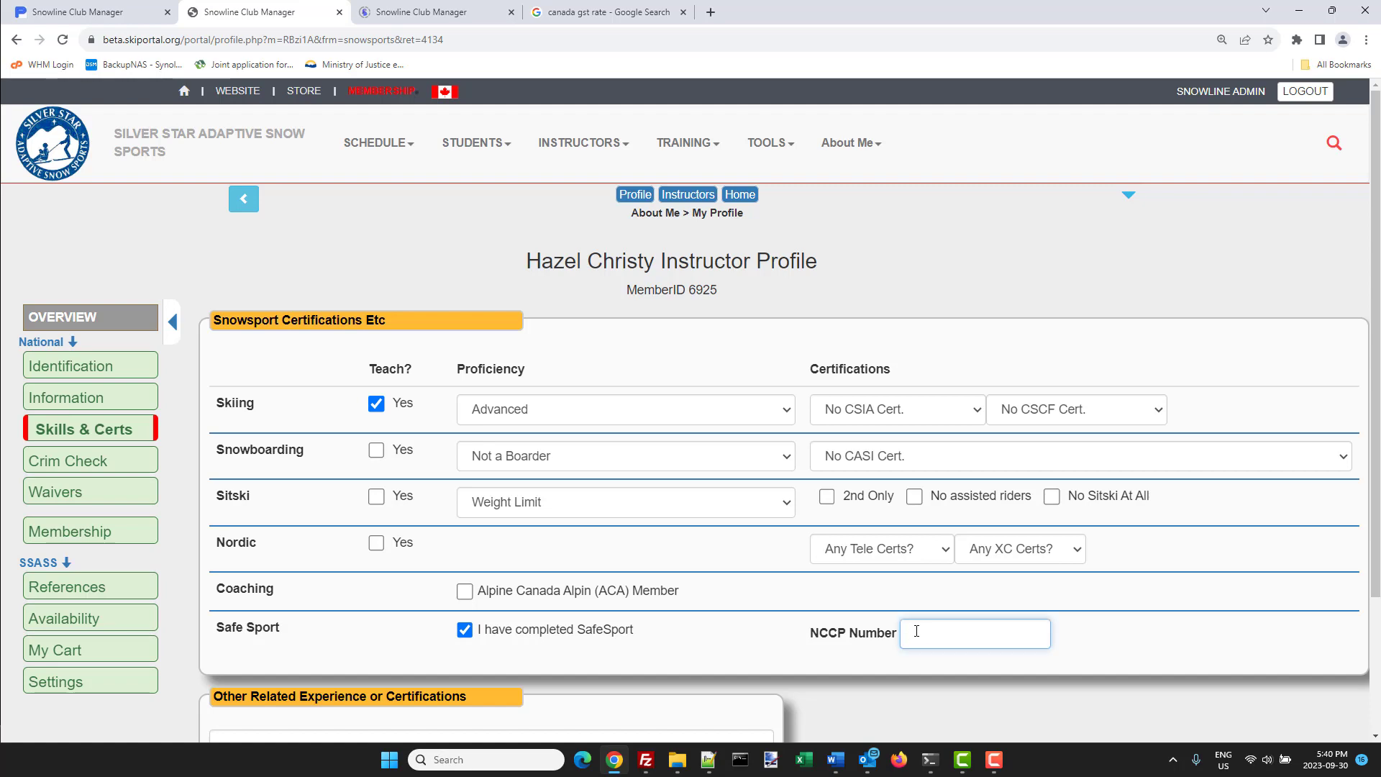
text(234)
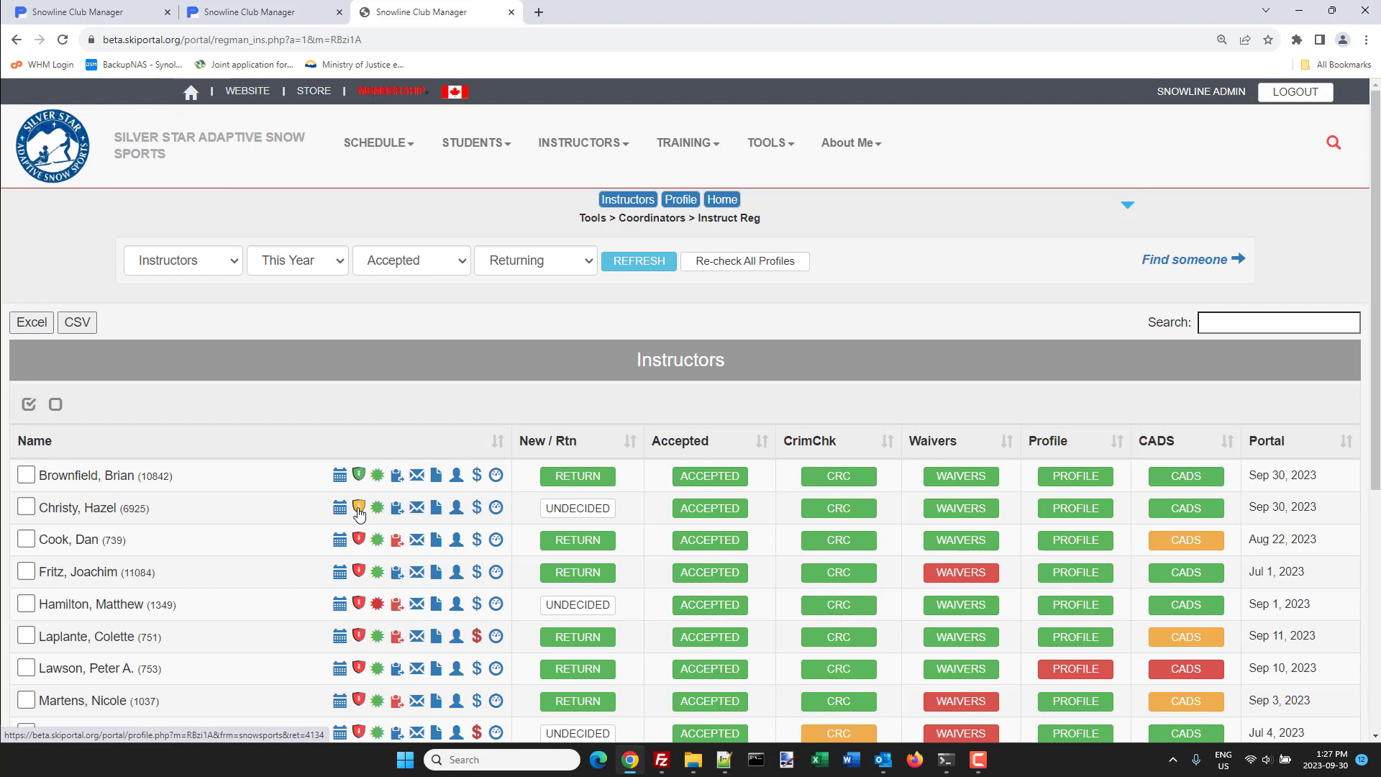
mouse_move(358, 511)
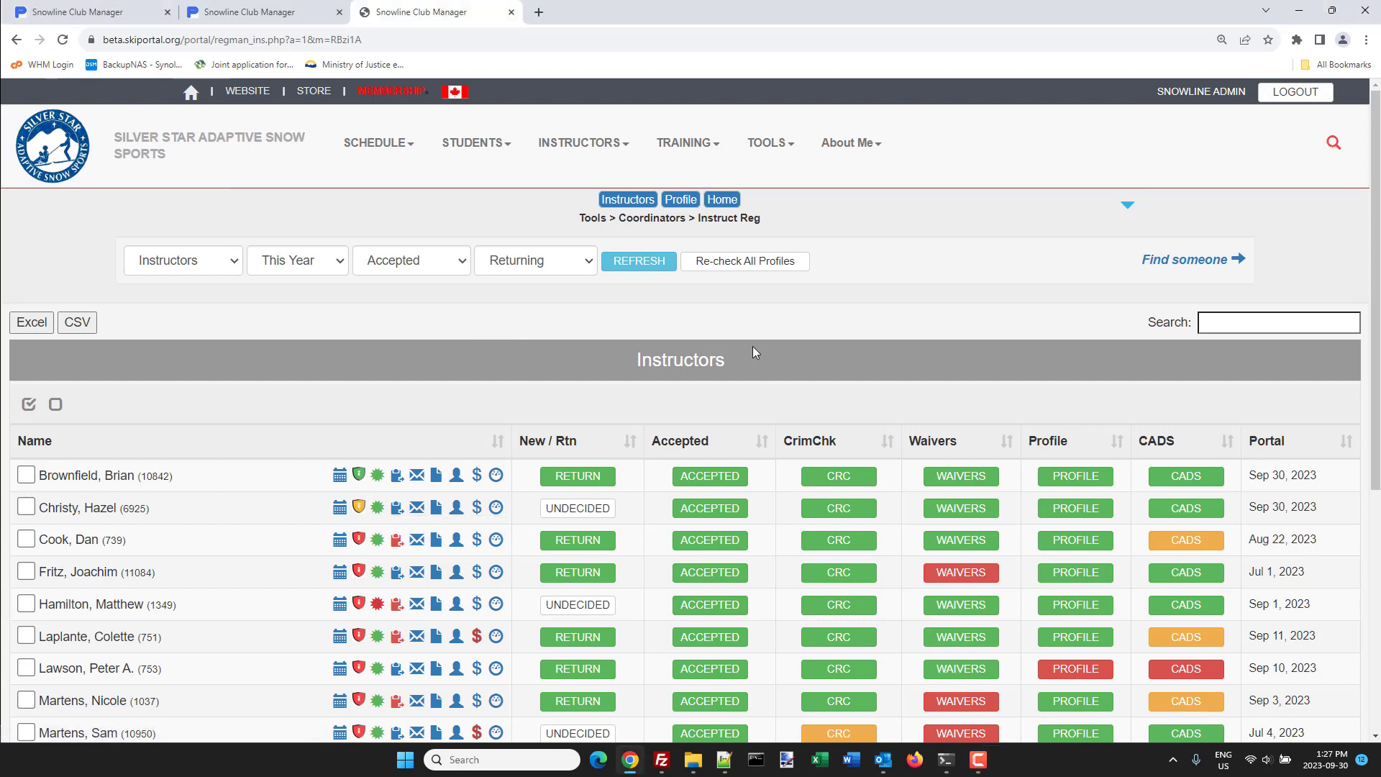
Step: Open report 31, SafeSport Completion Report, from Reports and refresh it for season 23/24
click(779, 144)
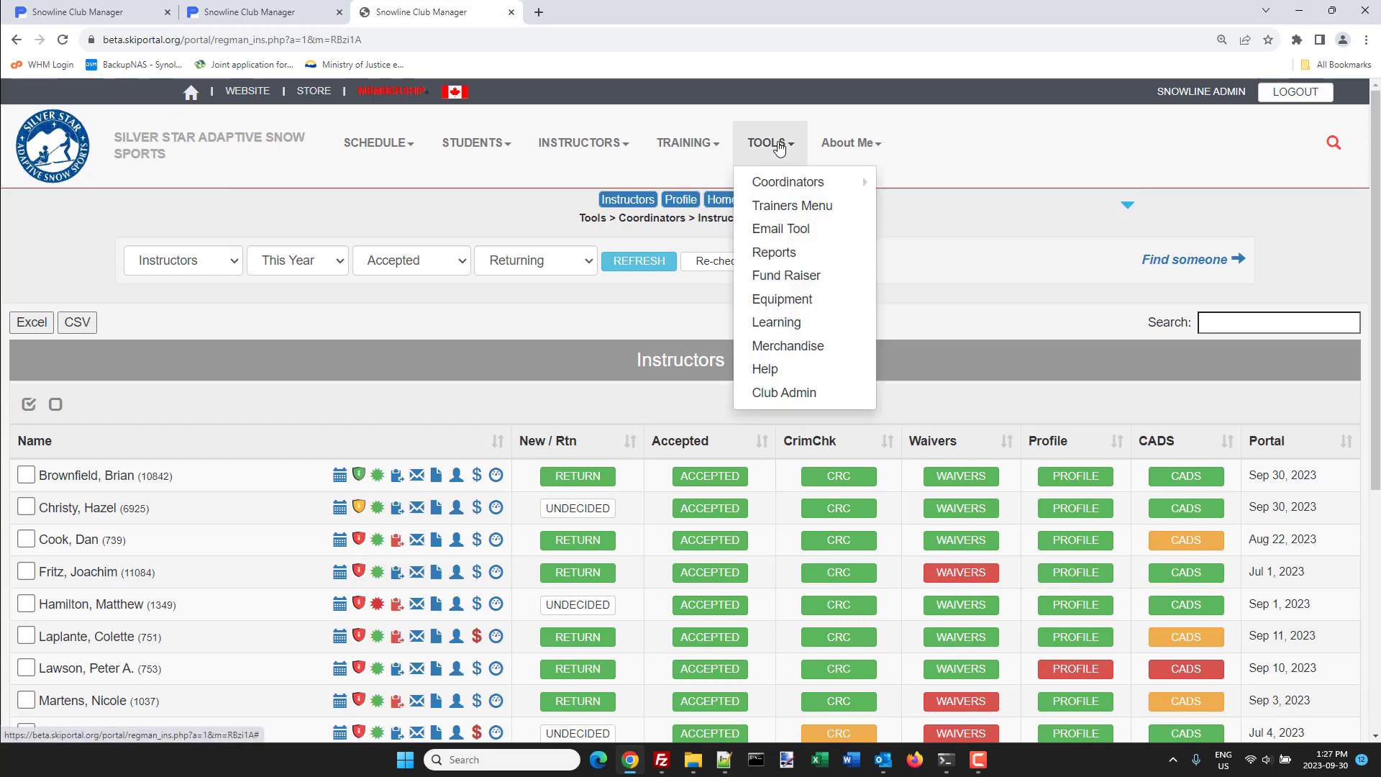
mouse_move(786, 186)
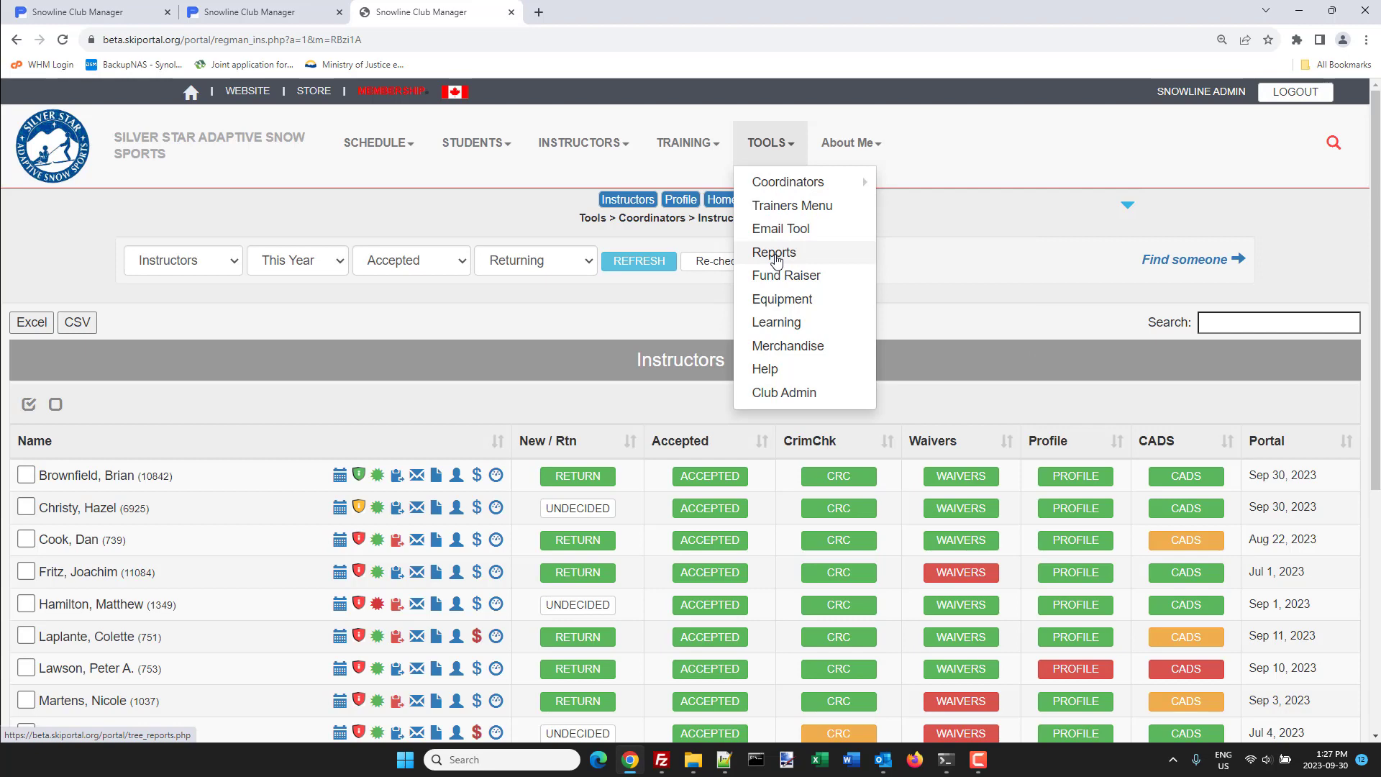
click(776, 254)
scroll(632, 391, down, 8)
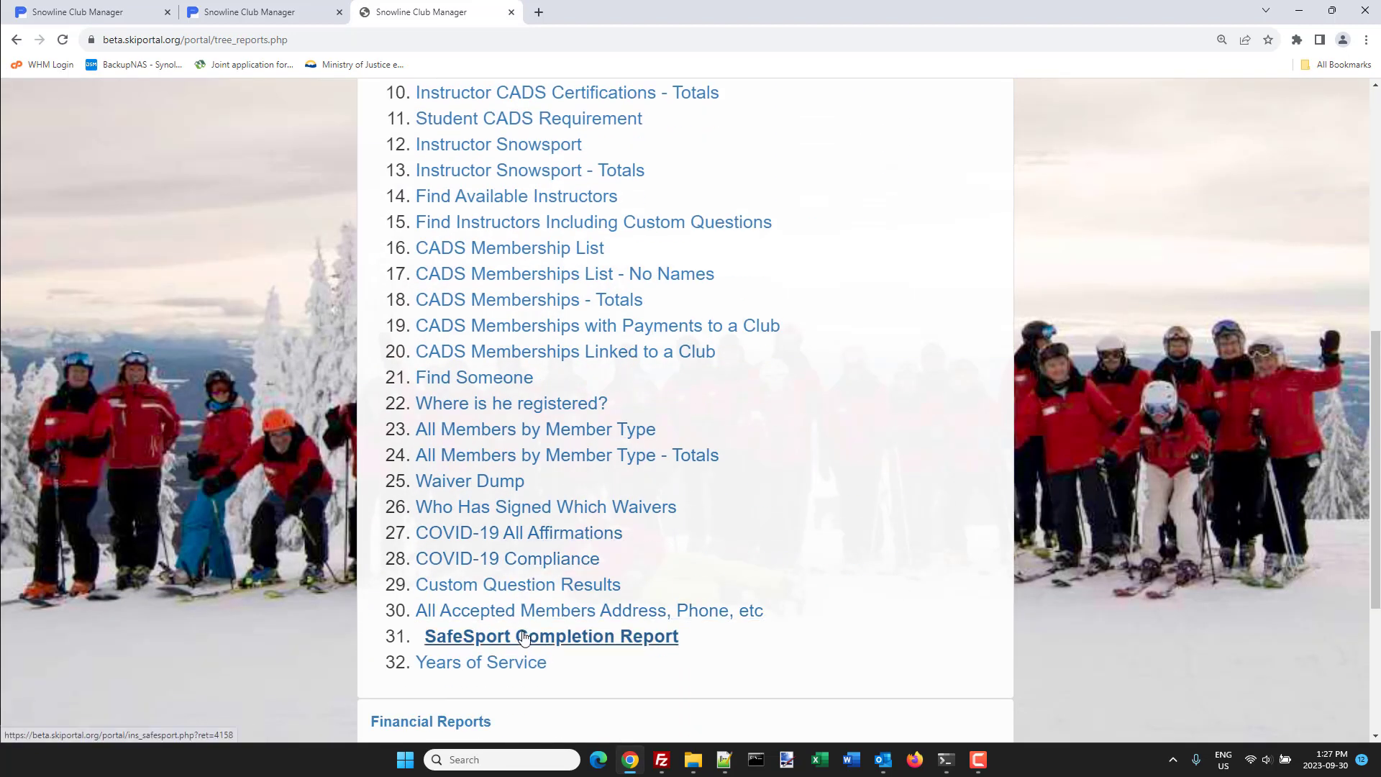
click(587, 642)
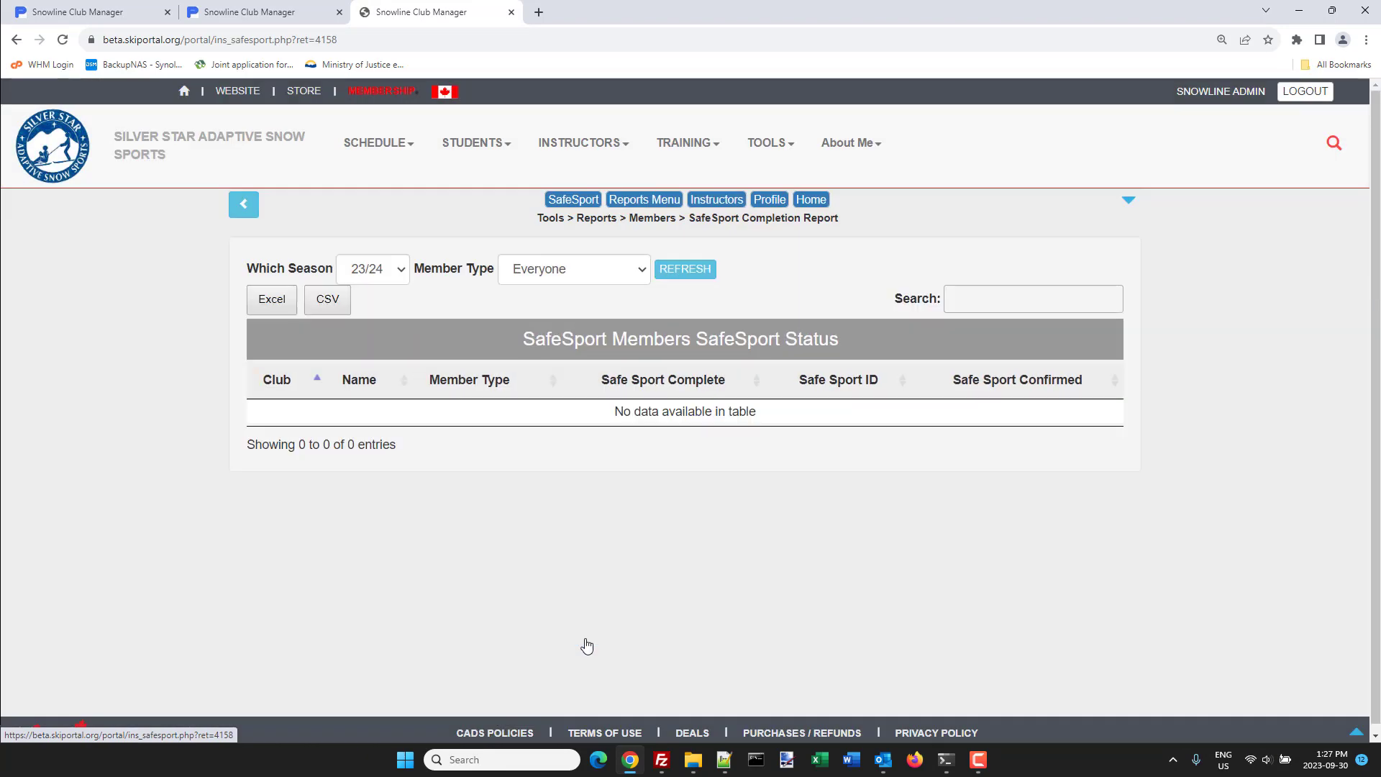
click(687, 272)
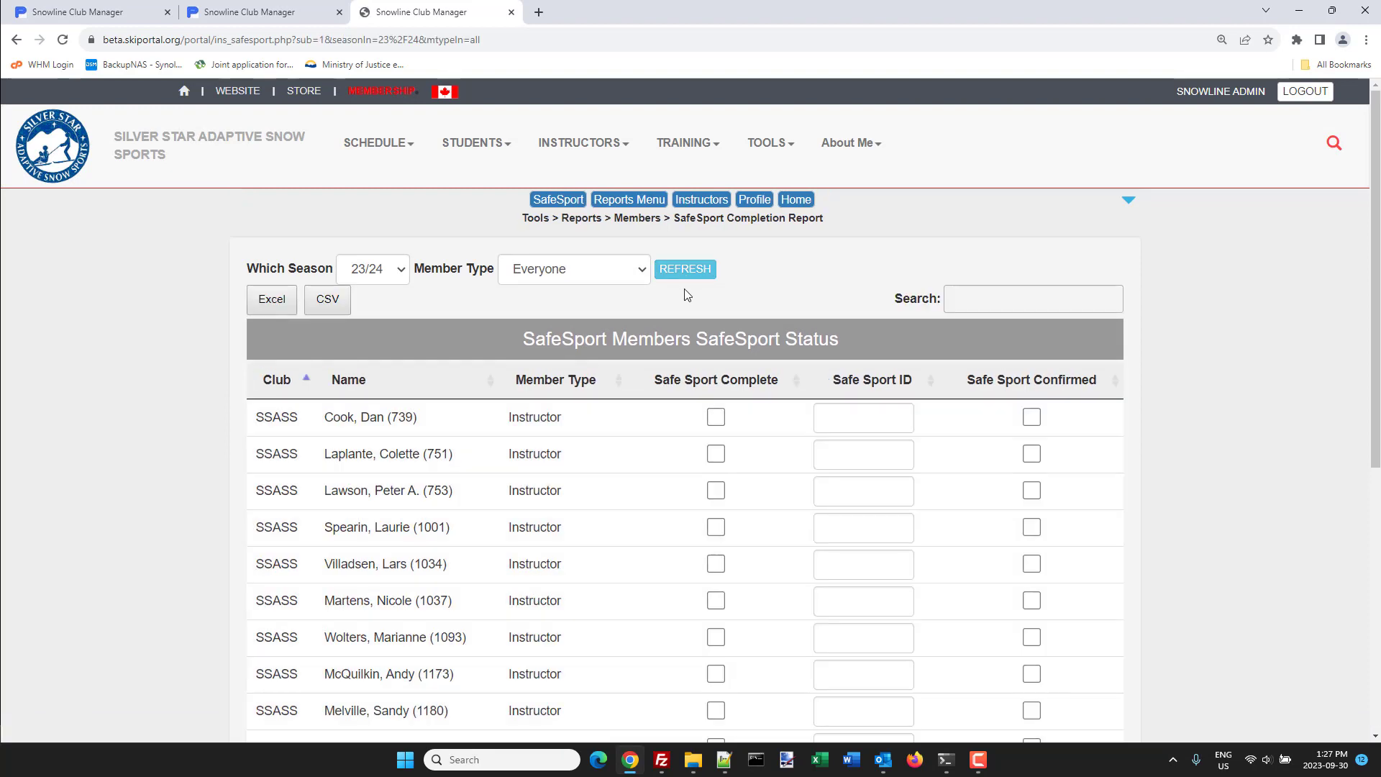
Step: Sort by Safe Sport Complete, mark the next instructor complete and enter their SafeSport ID
click(716, 381)
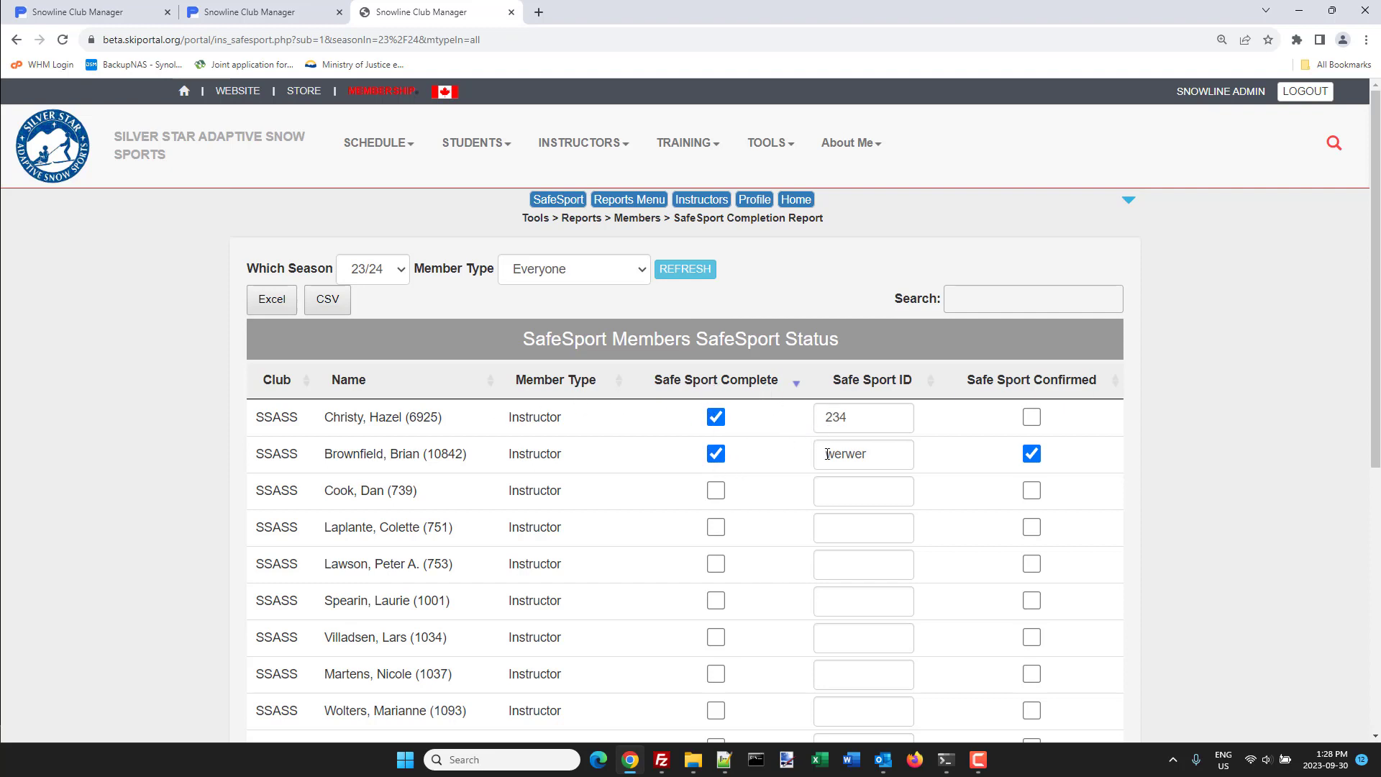
click(716, 491)
click(844, 493)
text(123123)
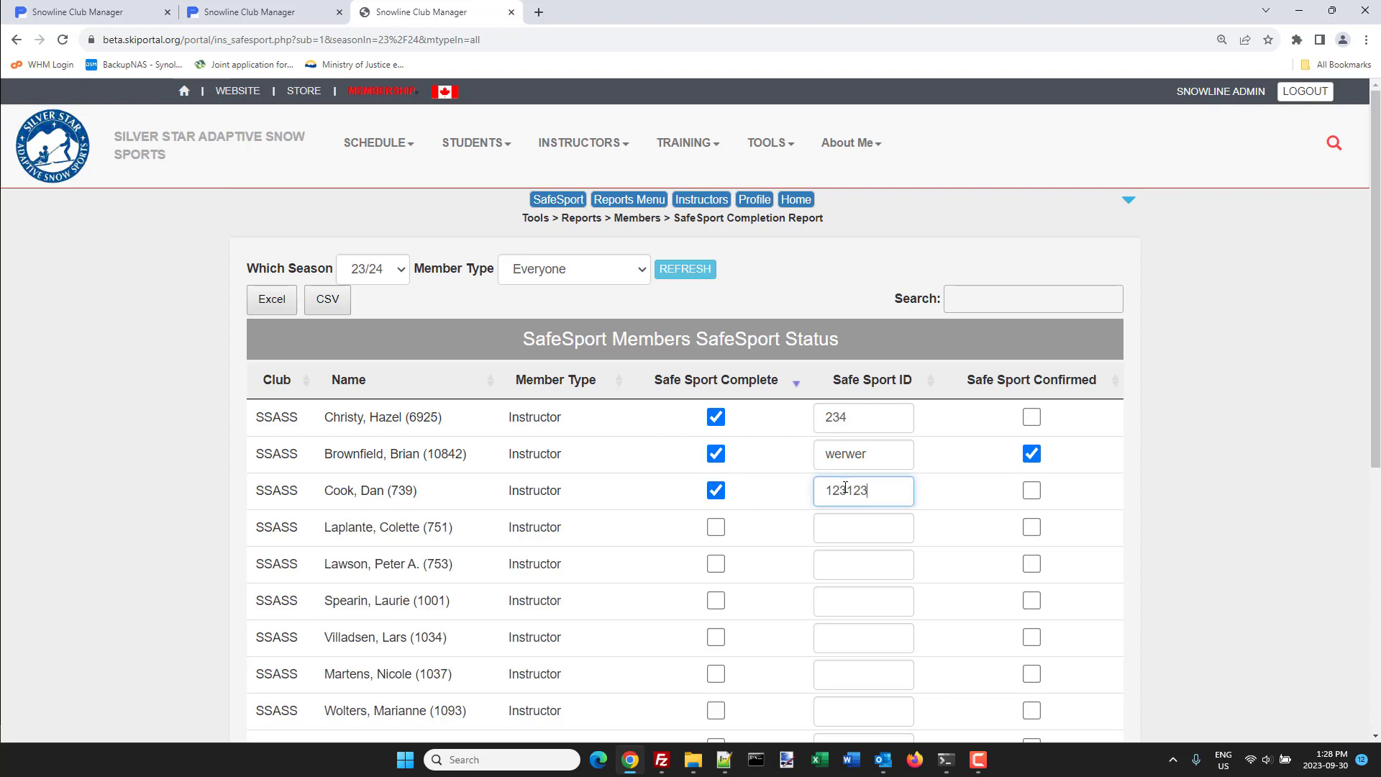
click(948, 497)
Step: Tick Safe Sport Confirmed for that newly completed instructor
scroll(942, 439, down, 4)
scroll(946, 432, up, 2)
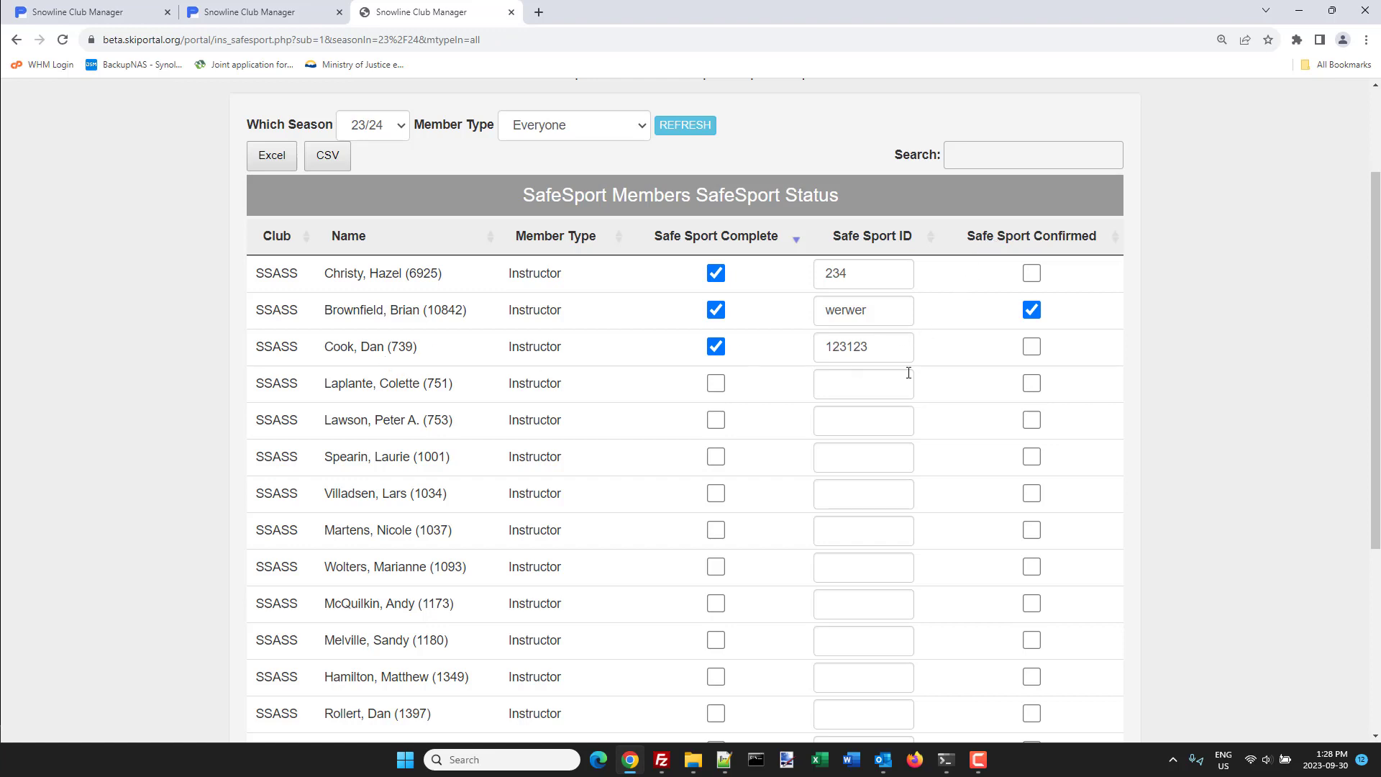
click(1031, 346)
scroll(170, 412, up, 2)
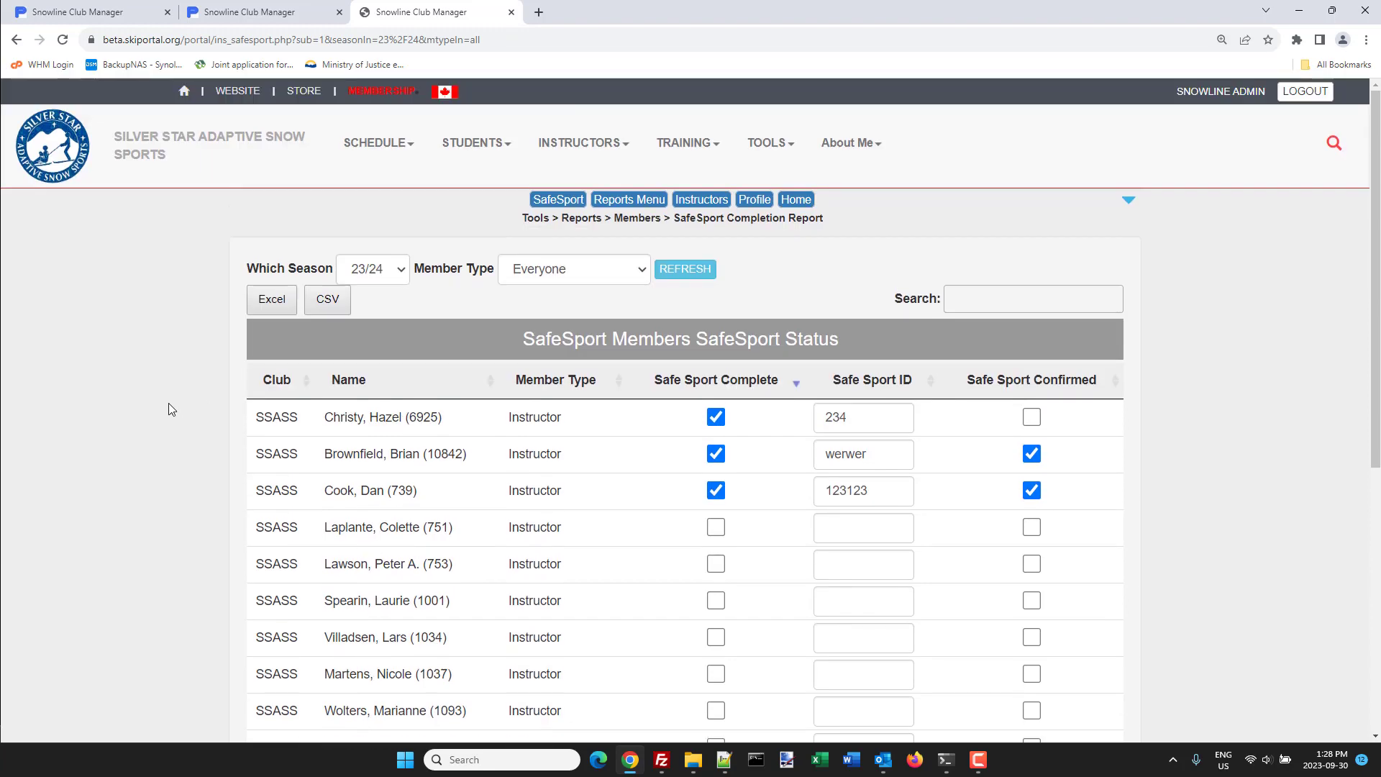
Step: Return to the Reports list and reopen the SafeSport Completion Report, currently empty for 23/24
mouse_move(777, 146)
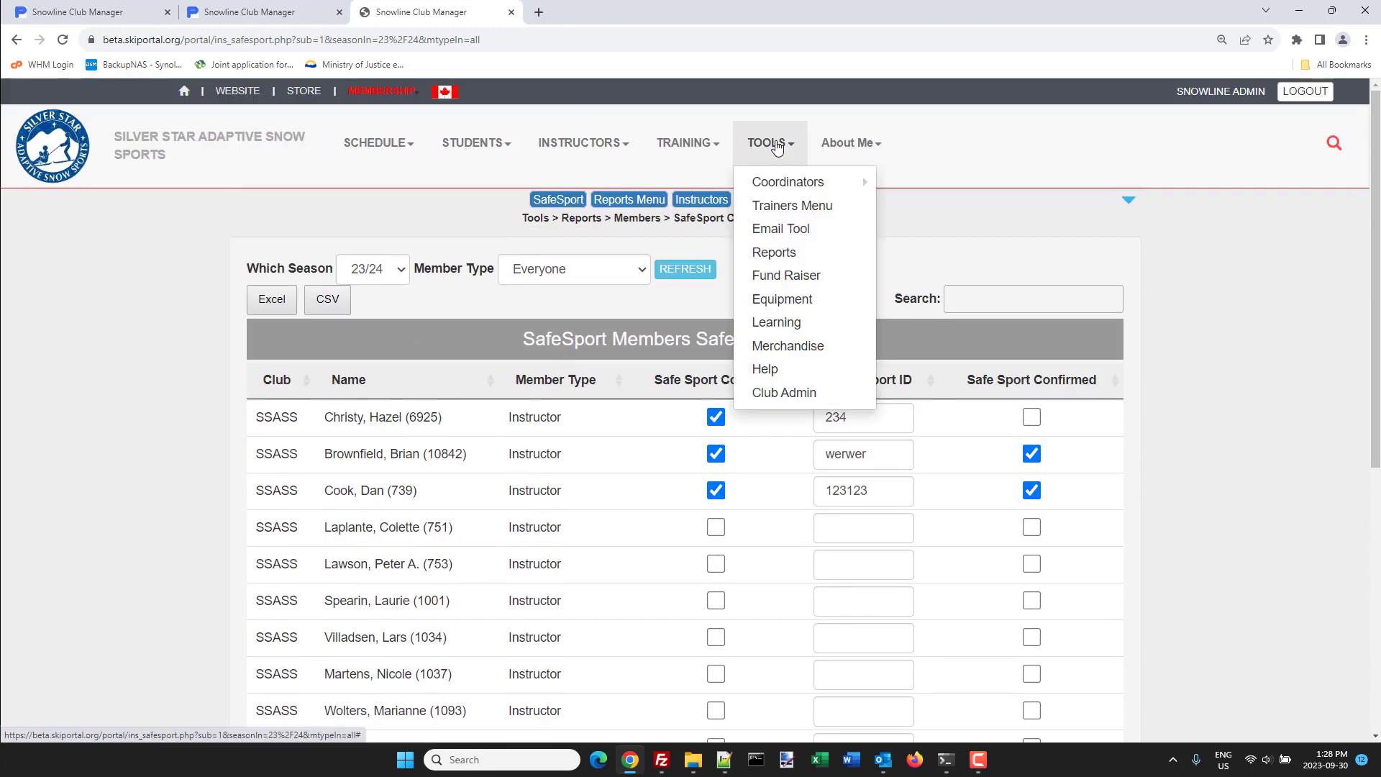
click(772, 254)
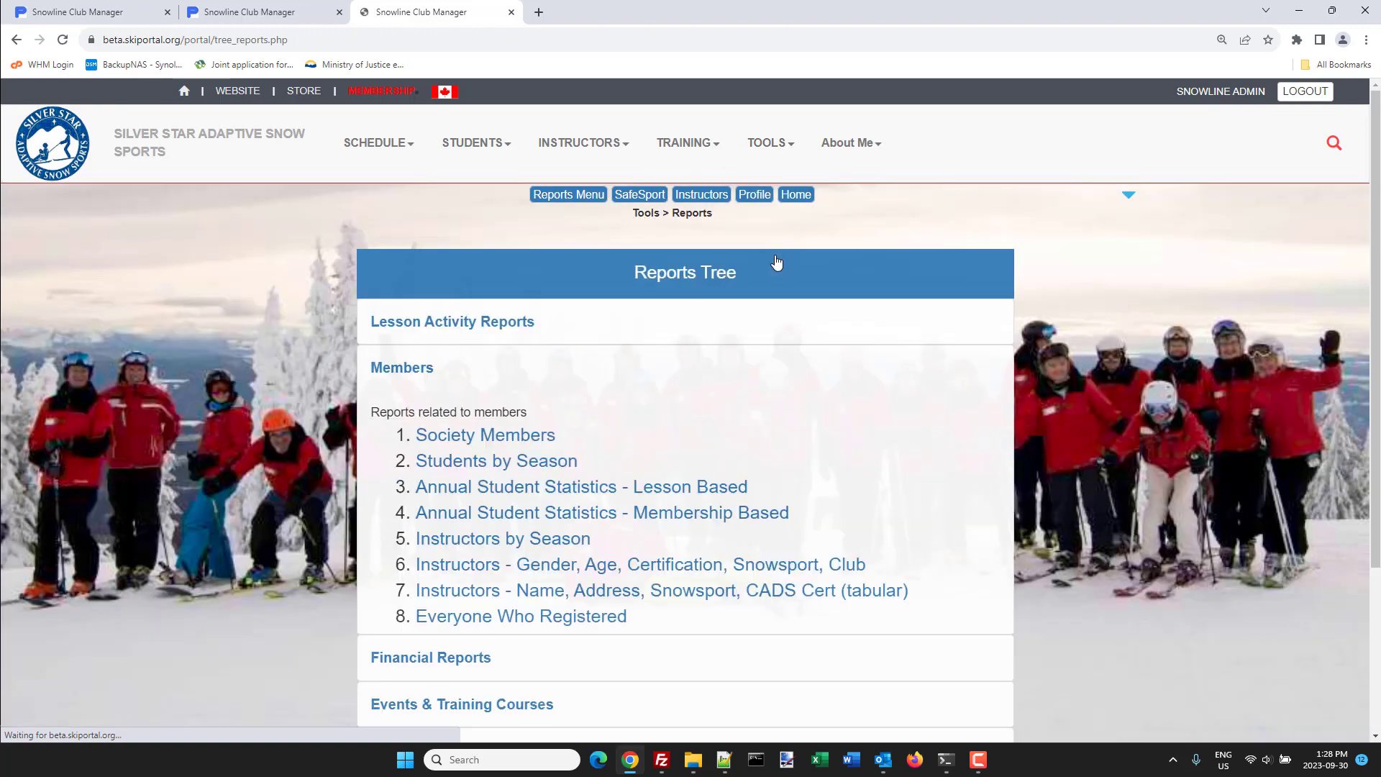
scroll(471, 501, down, 5)
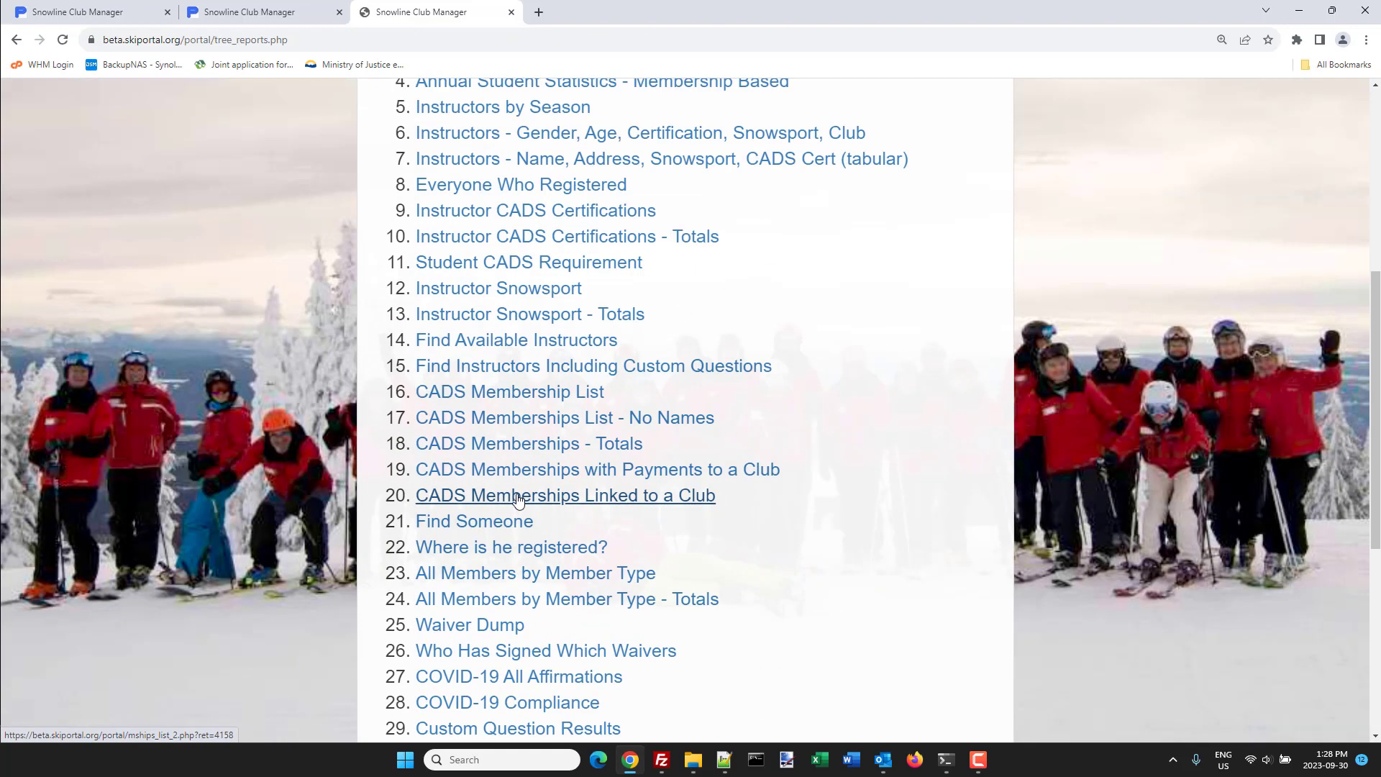
scroll(518, 497, down, 4)
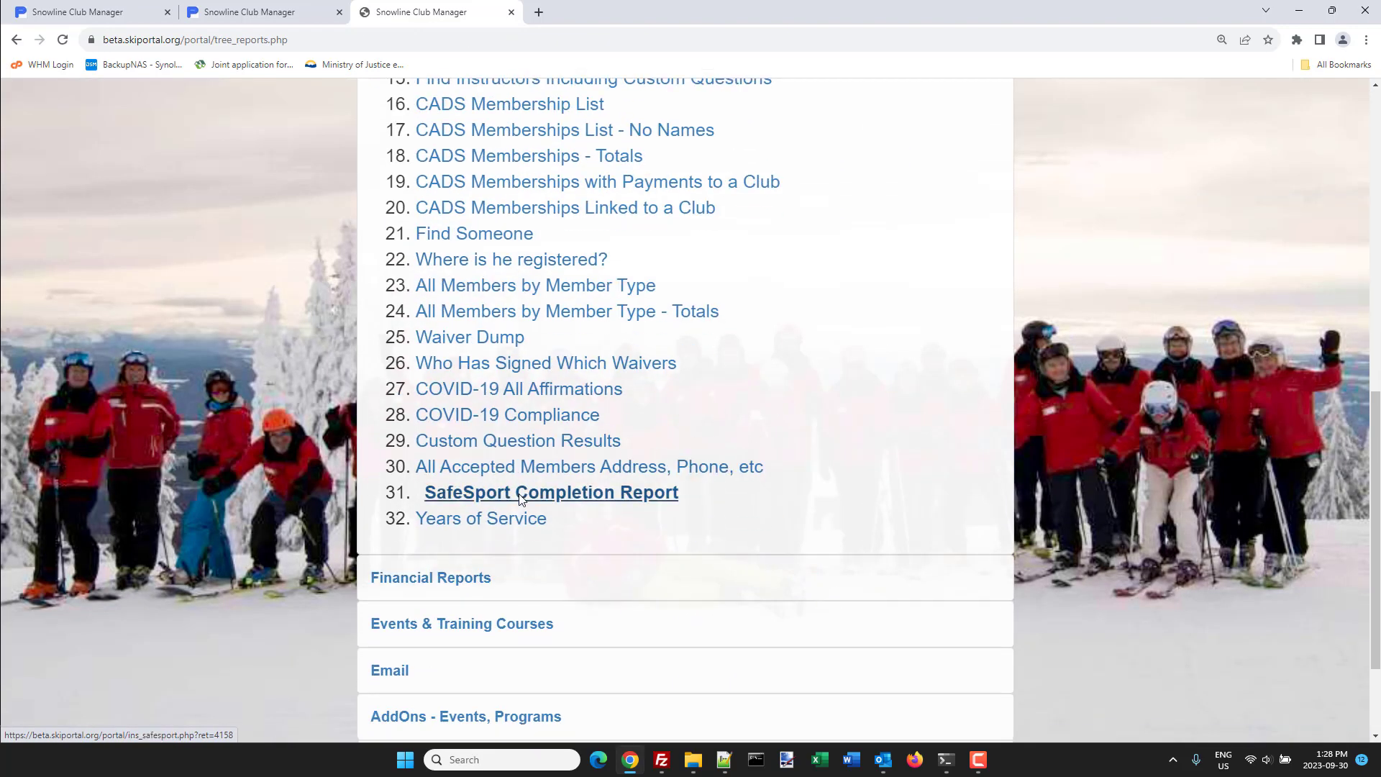
click(563, 501)
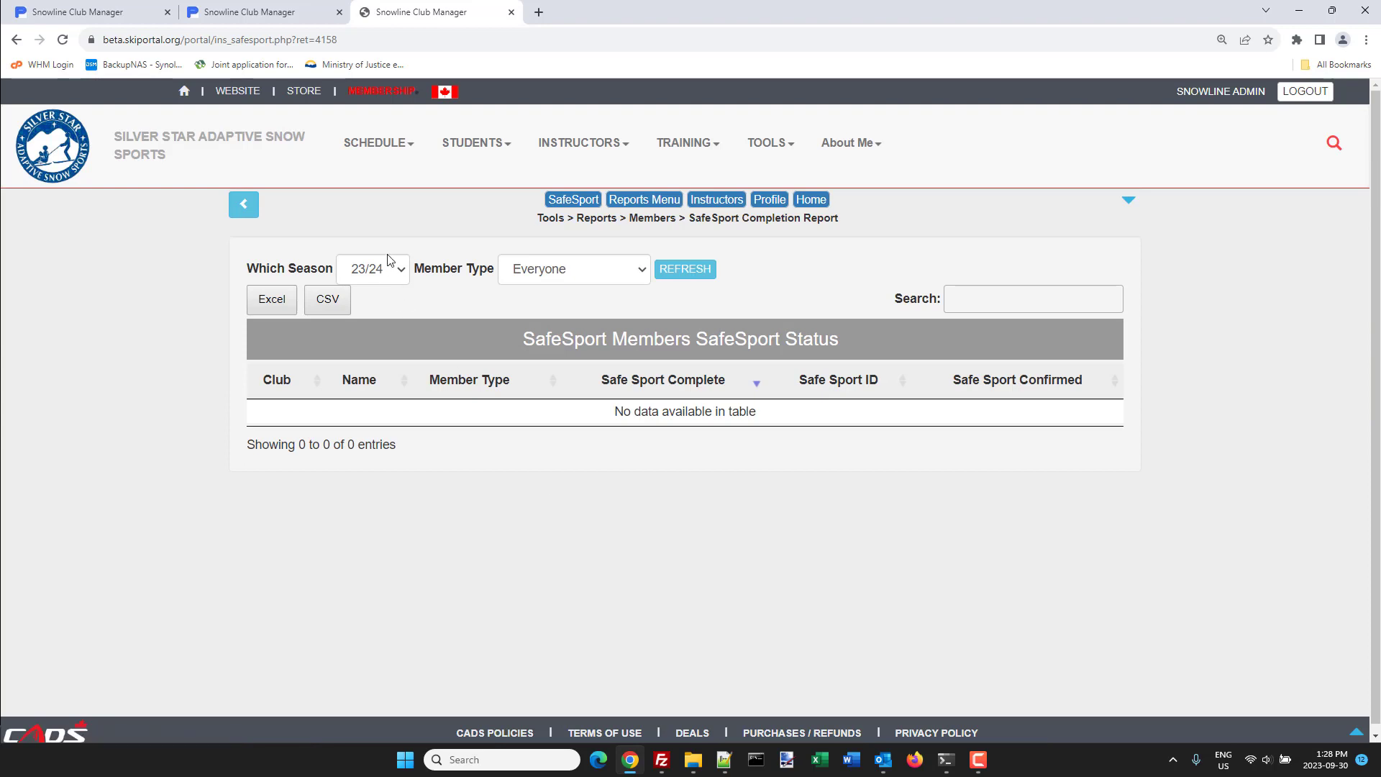